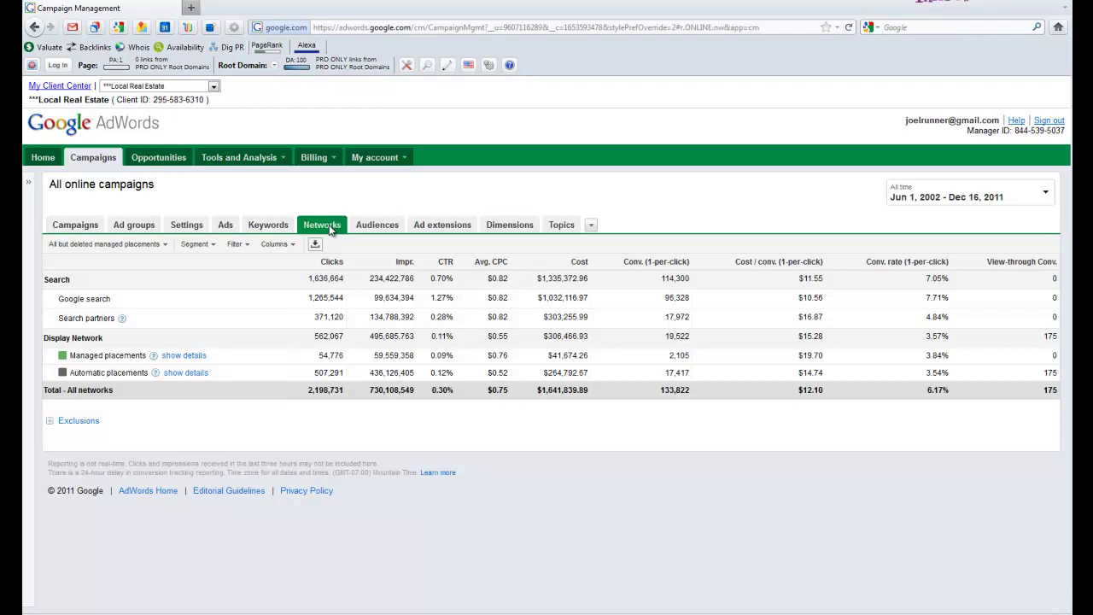
Expand Automatic placements details to list each placement's clicks, cost and conversions.
click(185, 373)
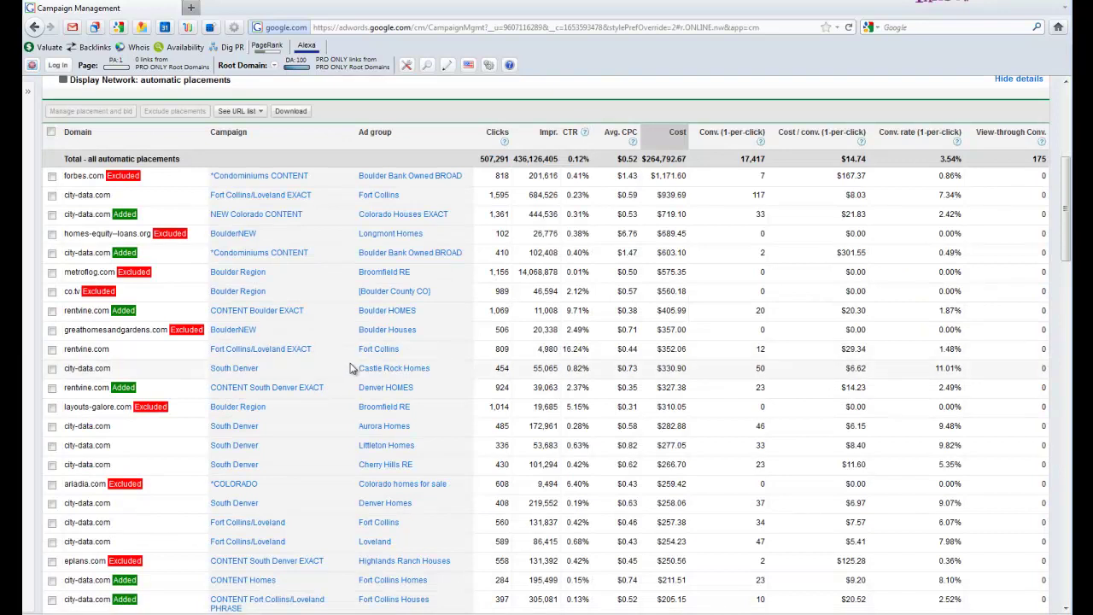
scroll(350, 367, up, 2)
scroll(350, 367, up, 2)
scroll(273, 316, up, 4)
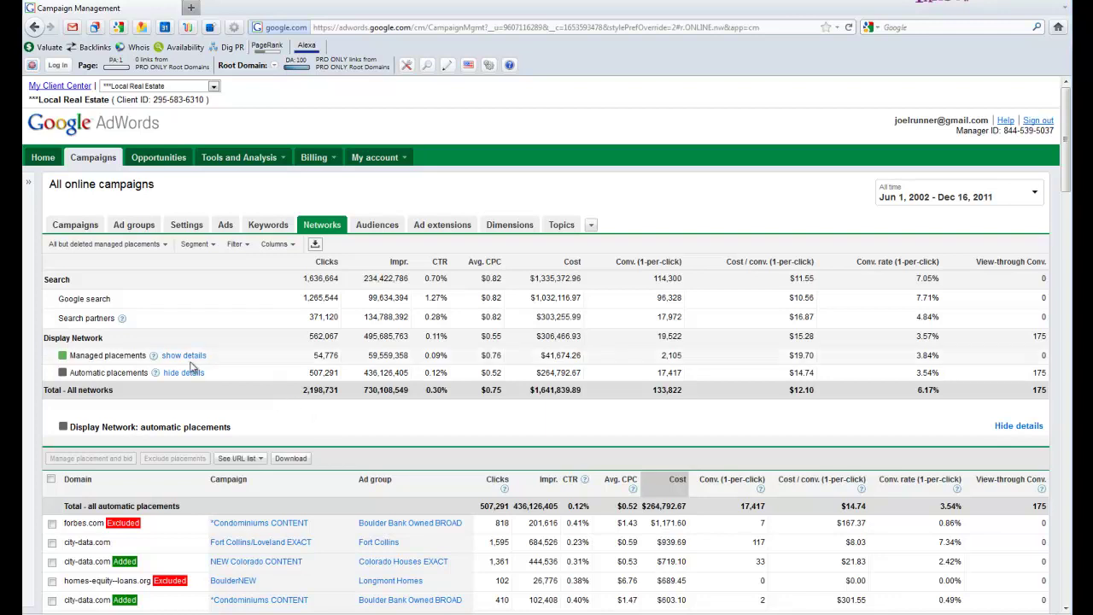
Sort the automatic placements by Conv. (1-per-click).
scroll(218, 395, down, 2)
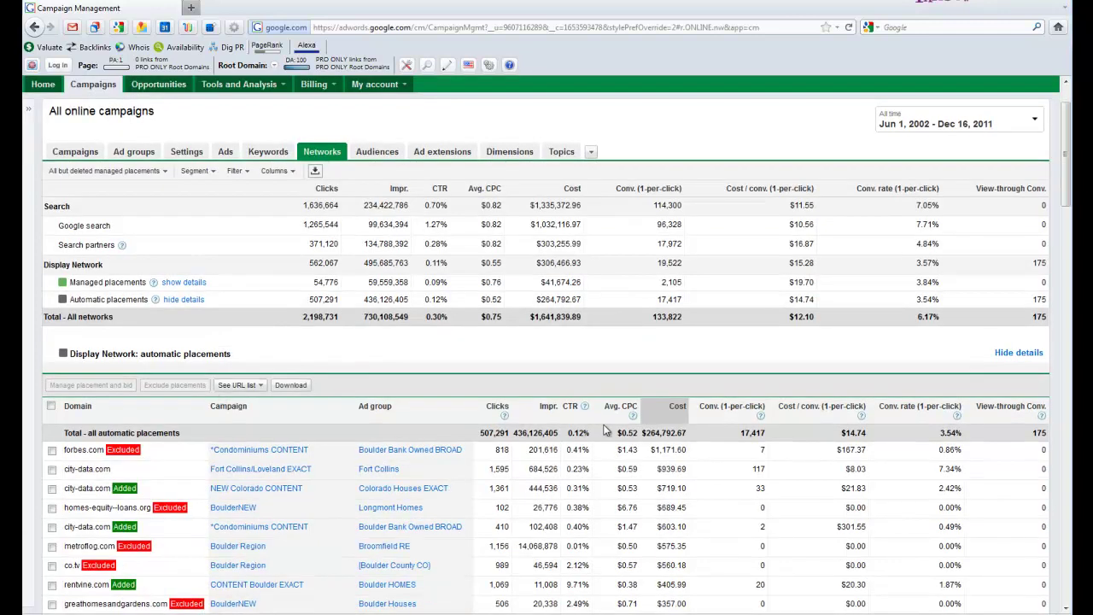
click(736, 408)
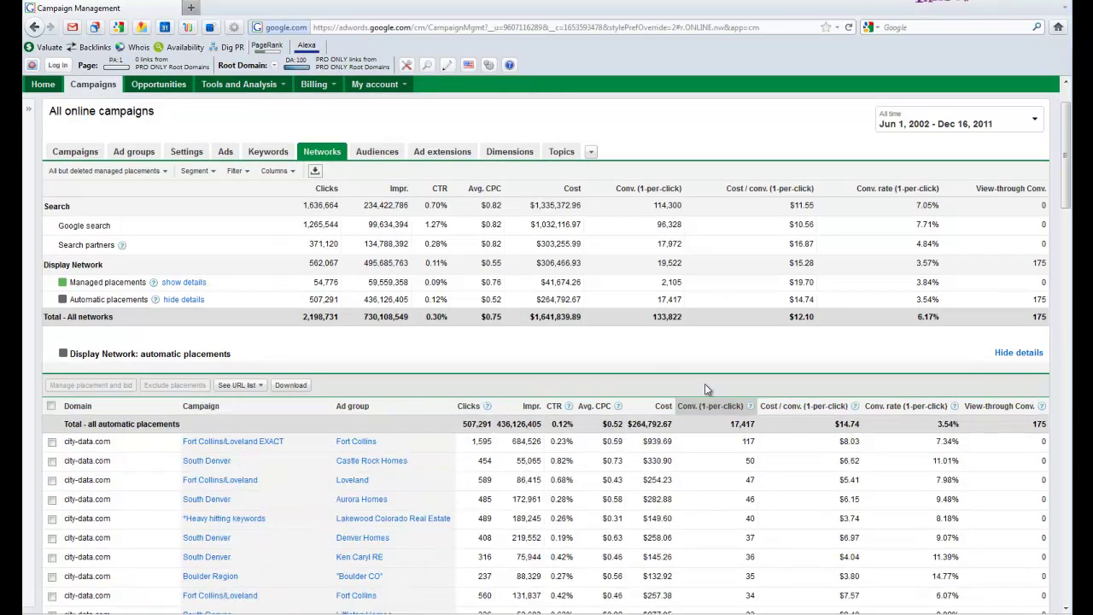
scroll(715, 424, down, 3)
scroll(716, 424, down, 3)
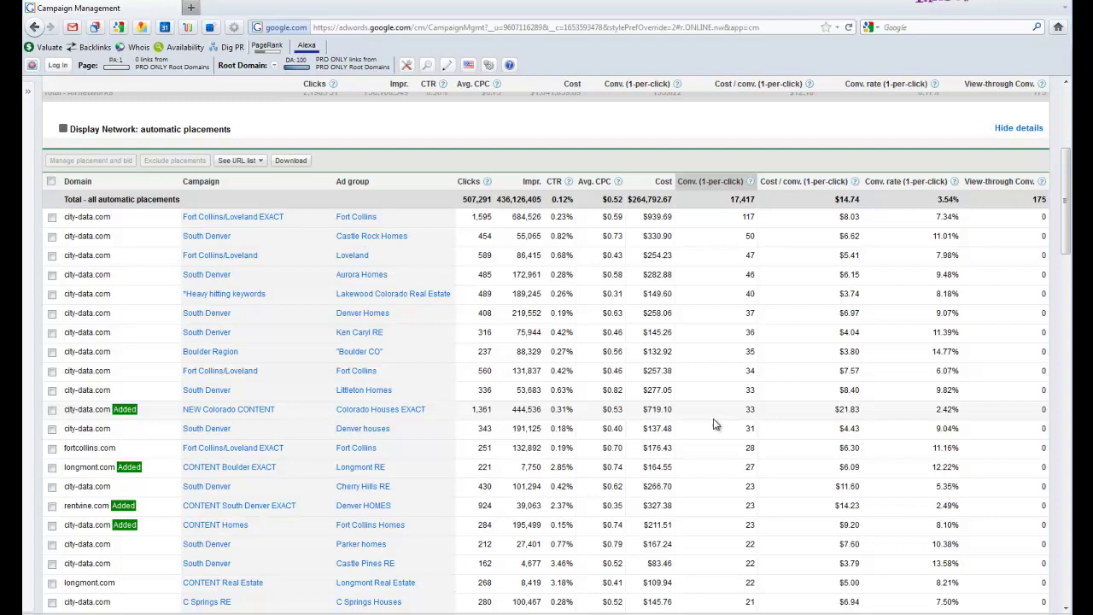
scroll(716, 424, up, 2)
scroll(716, 424, up, 5)
scroll(715, 425, down, 5)
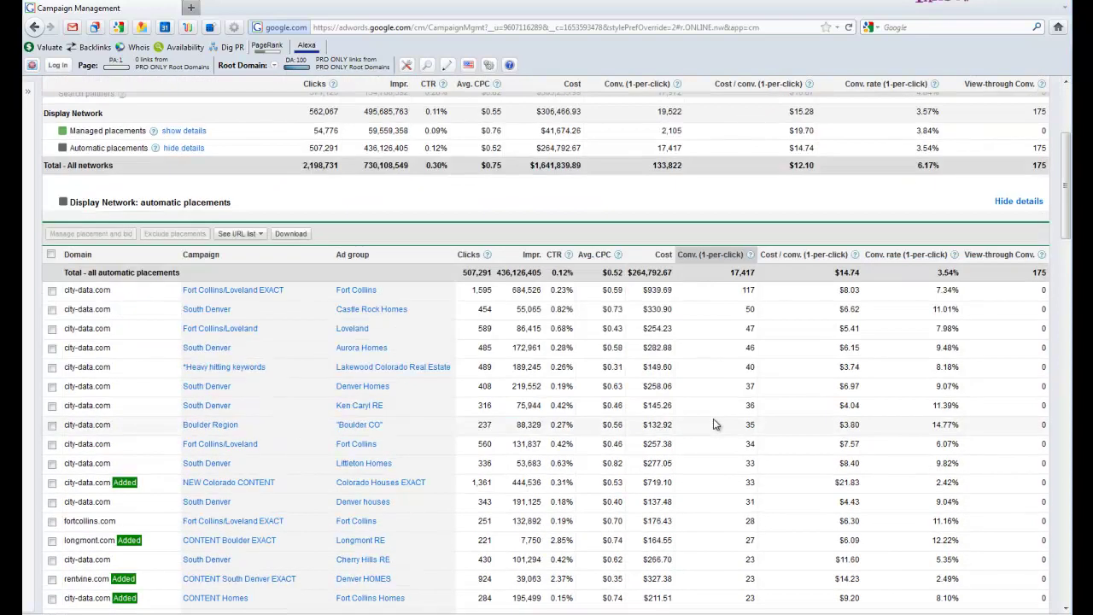
scroll(716, 424, down, 3)
scroll(716, 425, up, 8)
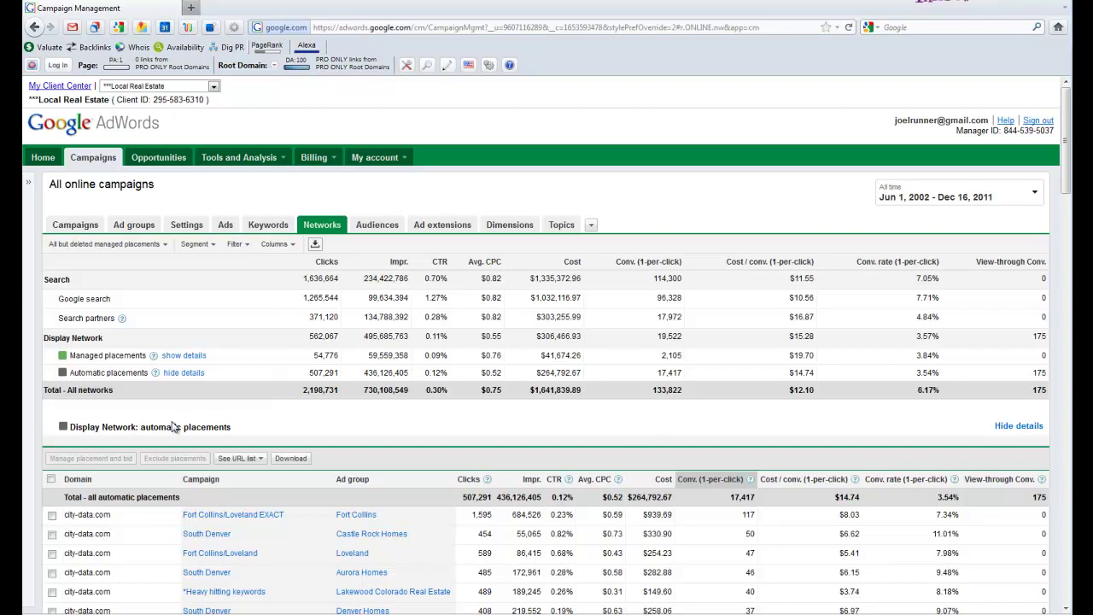
Apply a filter keeping placements with Cost / conv. (1-per-click) below 25.
click(248, 245)
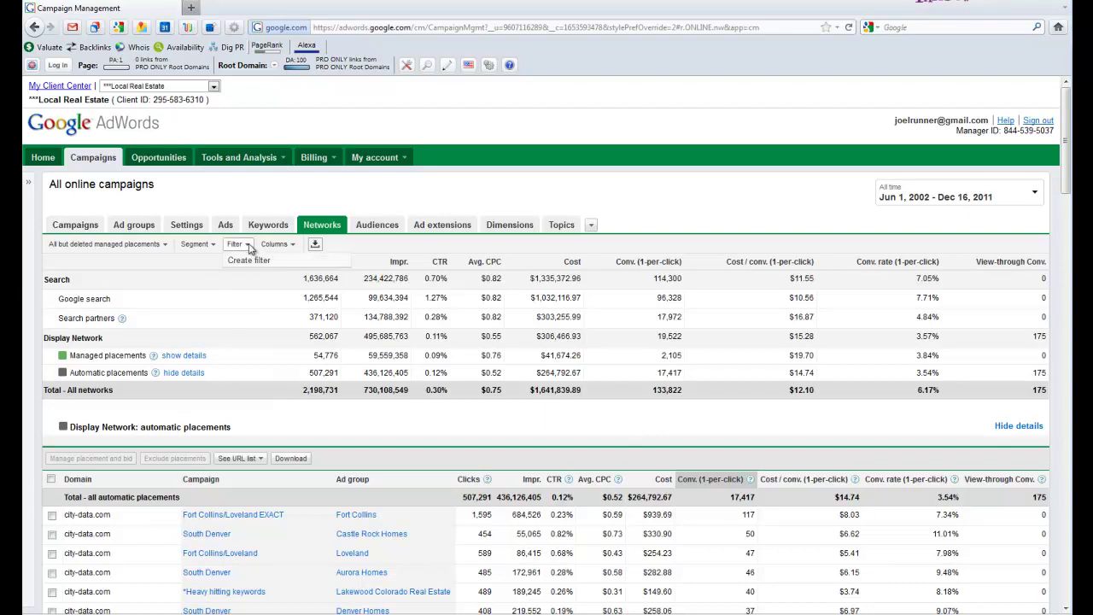
click(249, 261)
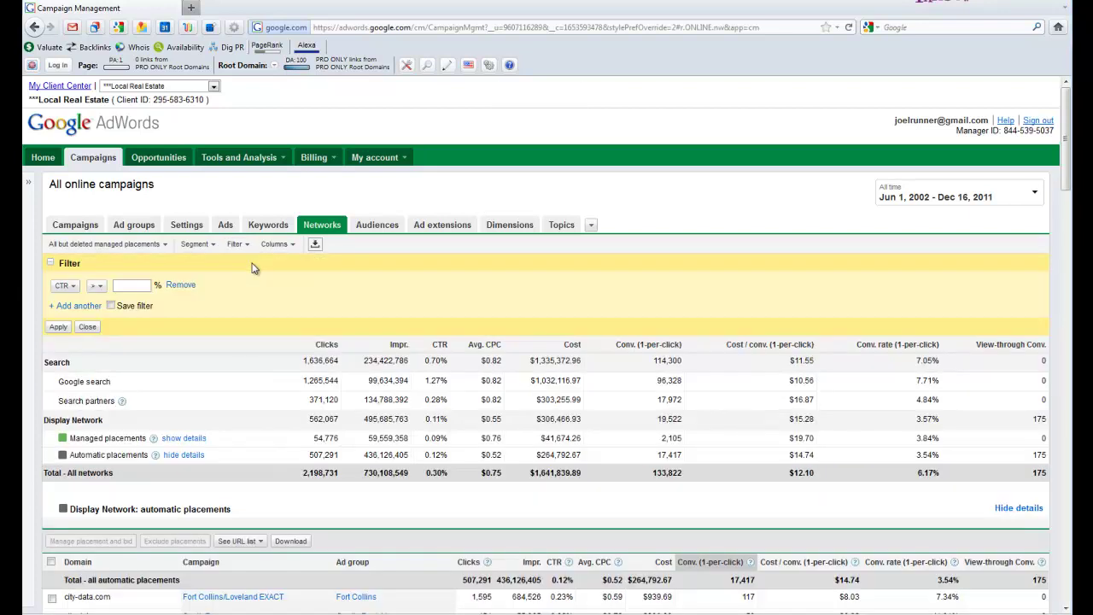
click(72, 287)
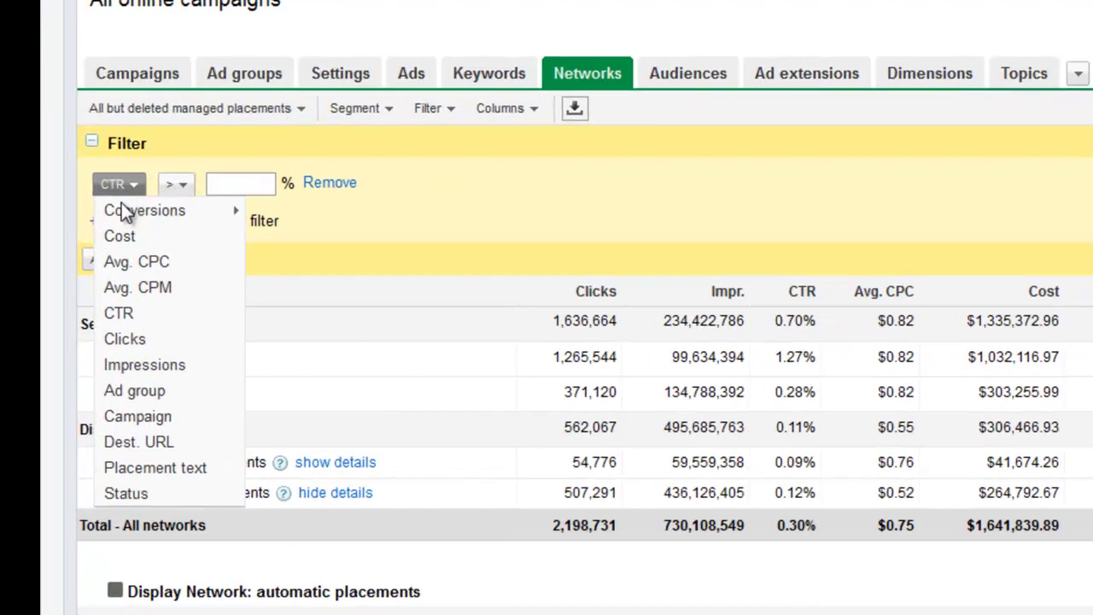
mouse_move(153, 200)
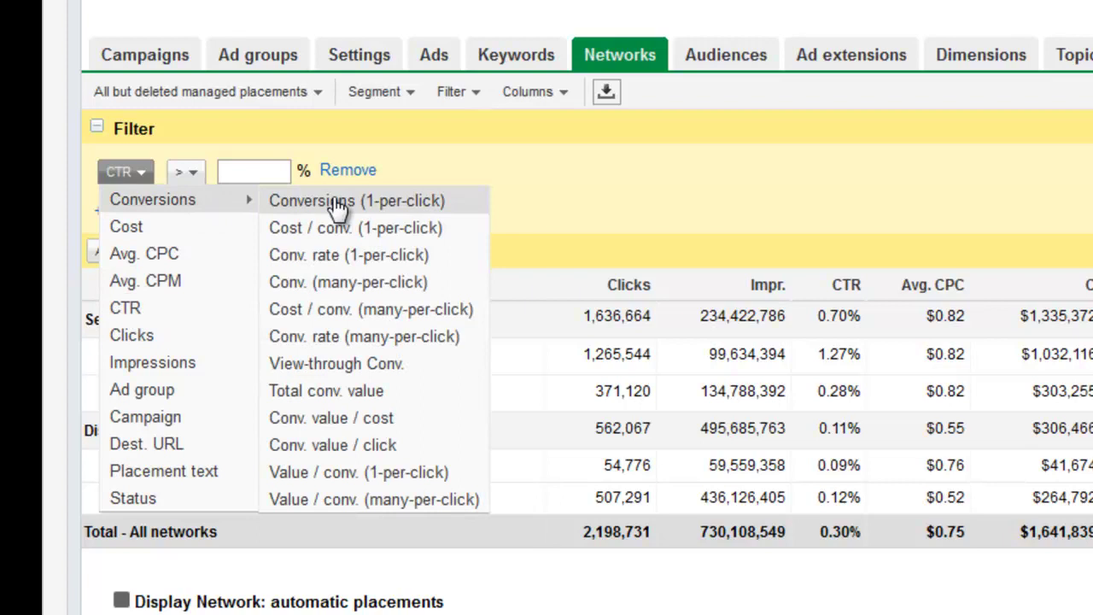
click(331, 226)
click(391, 175)
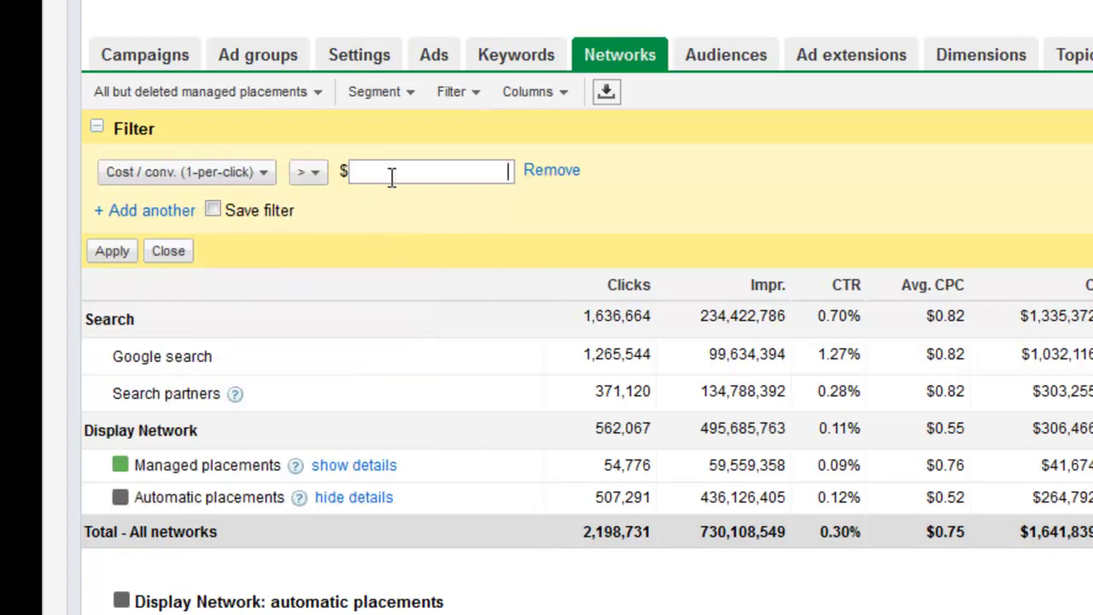
text(25)
click(314, 181)
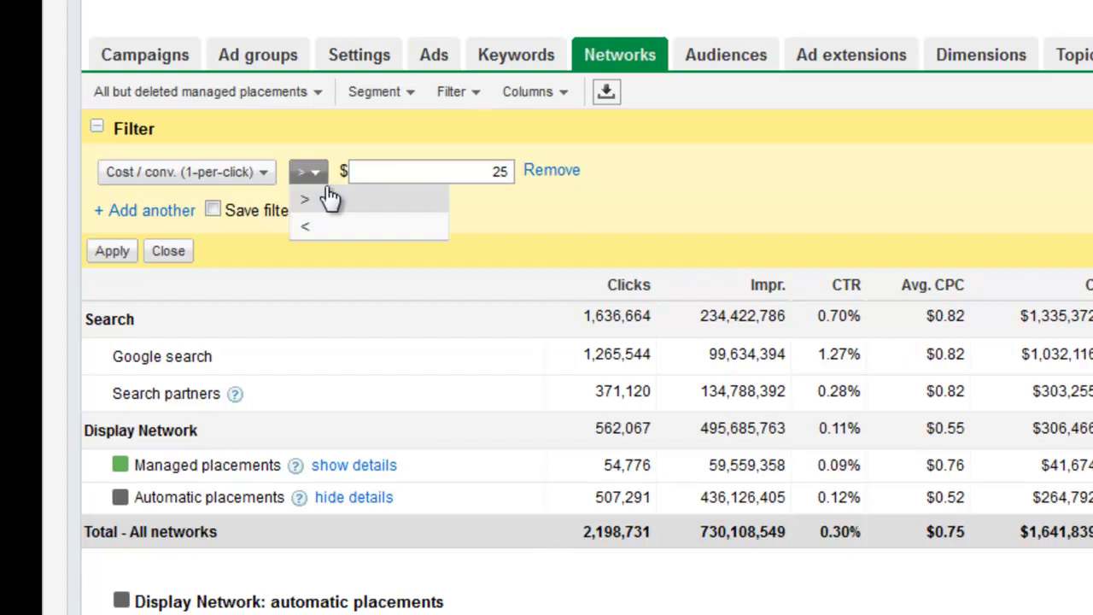
click(318, 222)
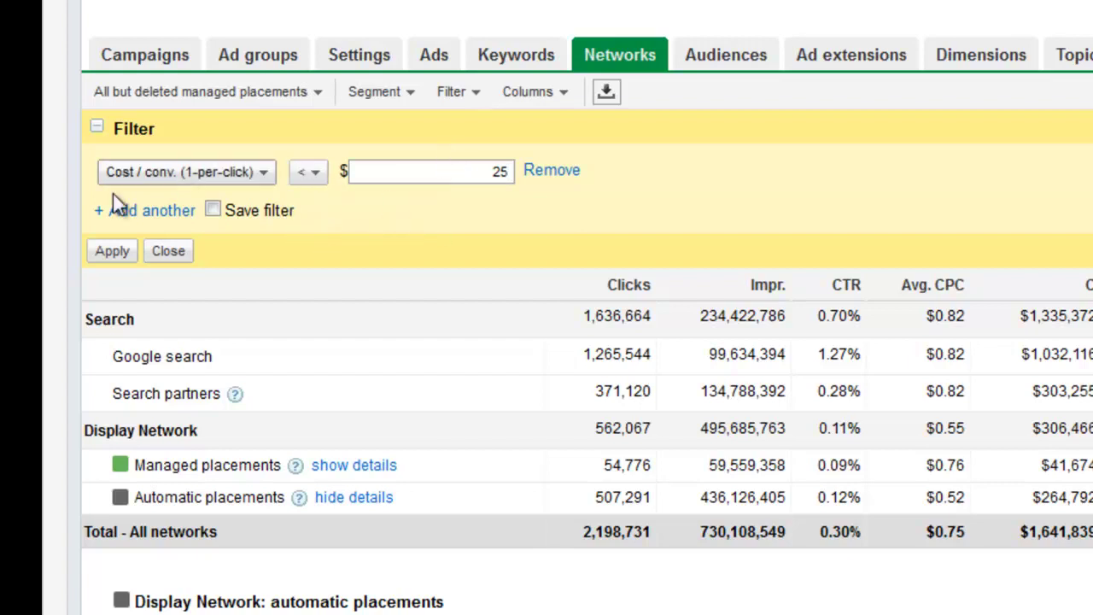
click(119, 251)
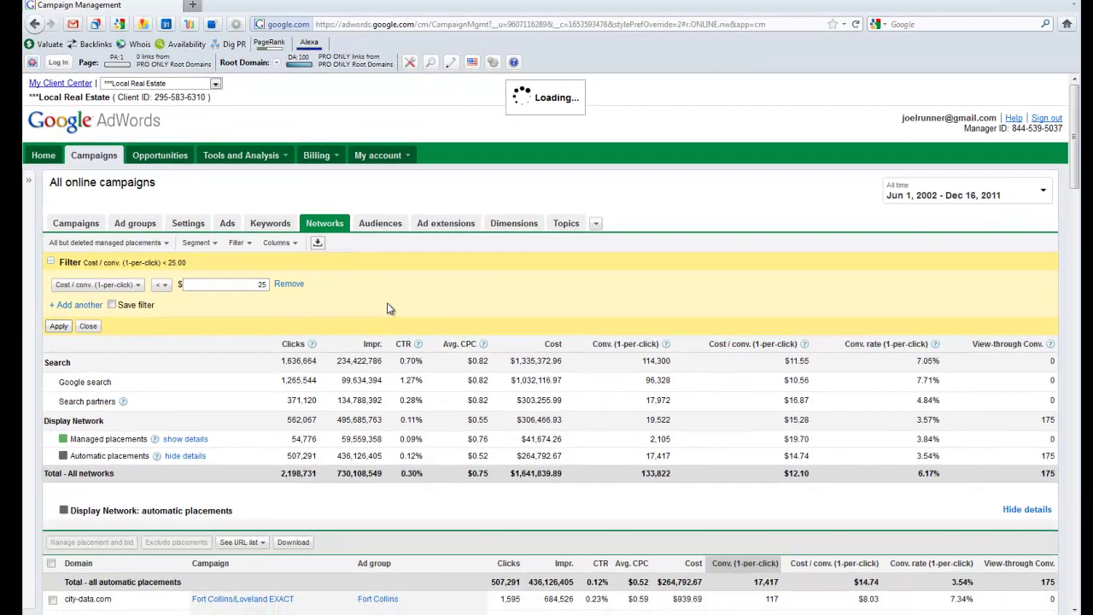
scroll(399, 81, down, 2)
scroll(399, 81, down, 3)
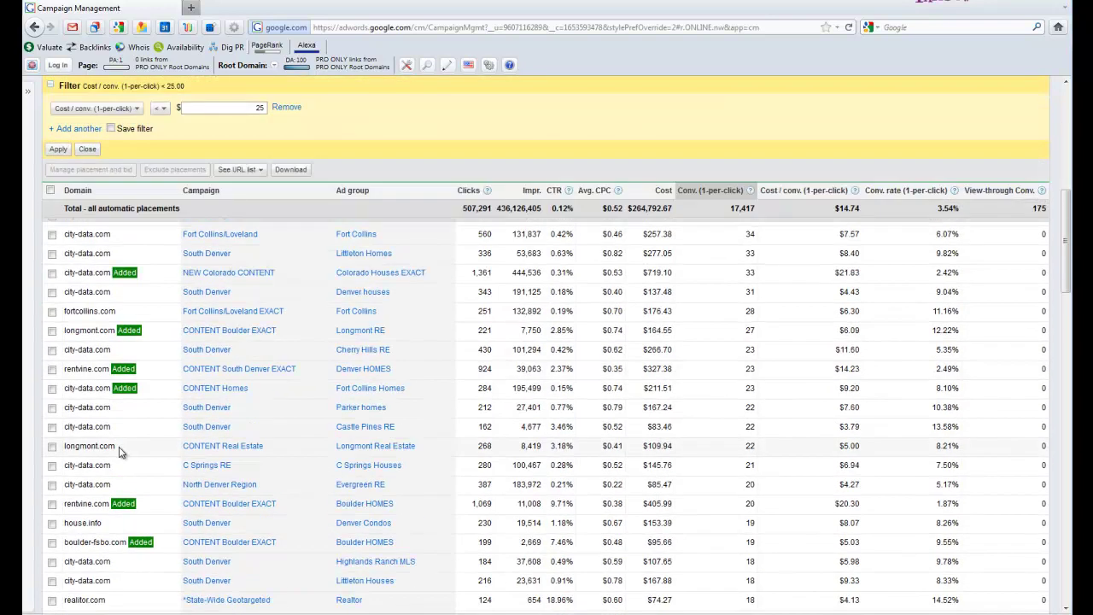
scroll(120, 453, down, 2)
scroll(124, 440, down, 1)
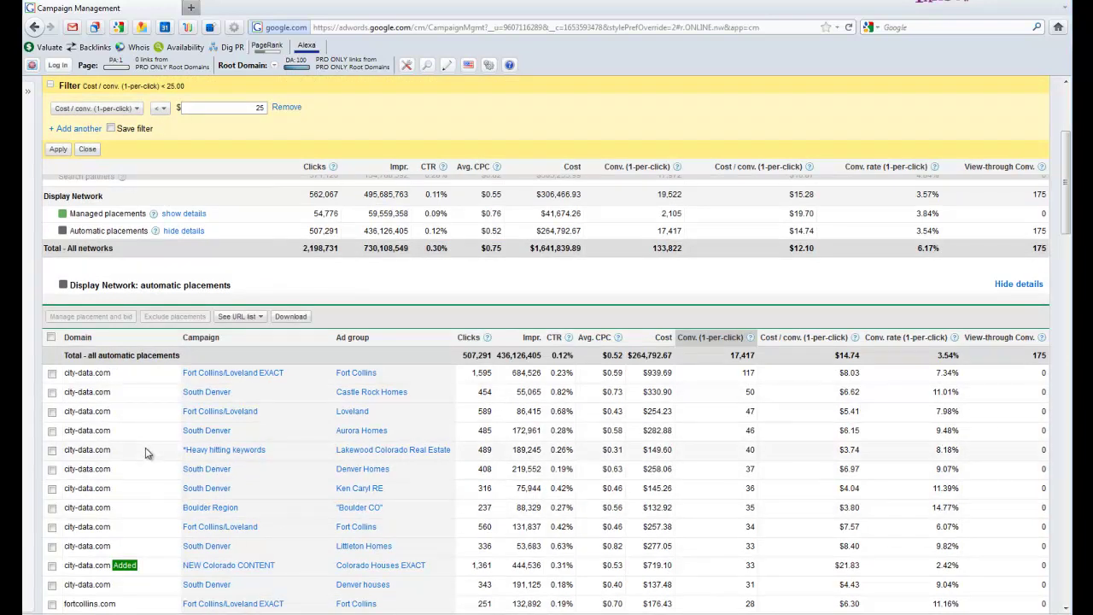
scroll(146, 452, down, 3)
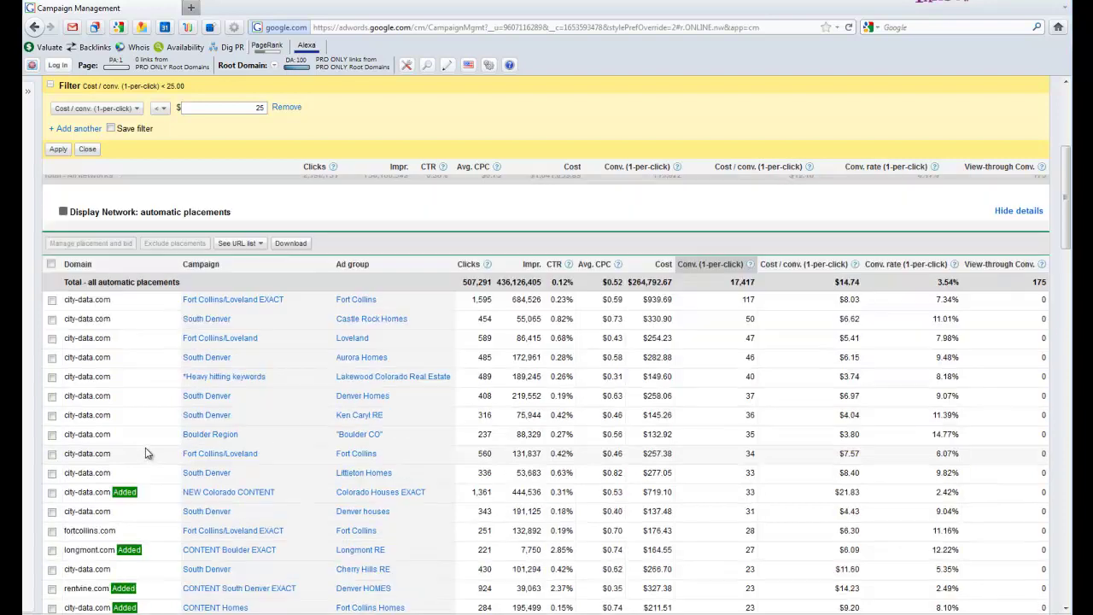
scroll(145, 453, down, 3)
scroll(145, 452, down, 3)
scroll(145, 453, down, 2)
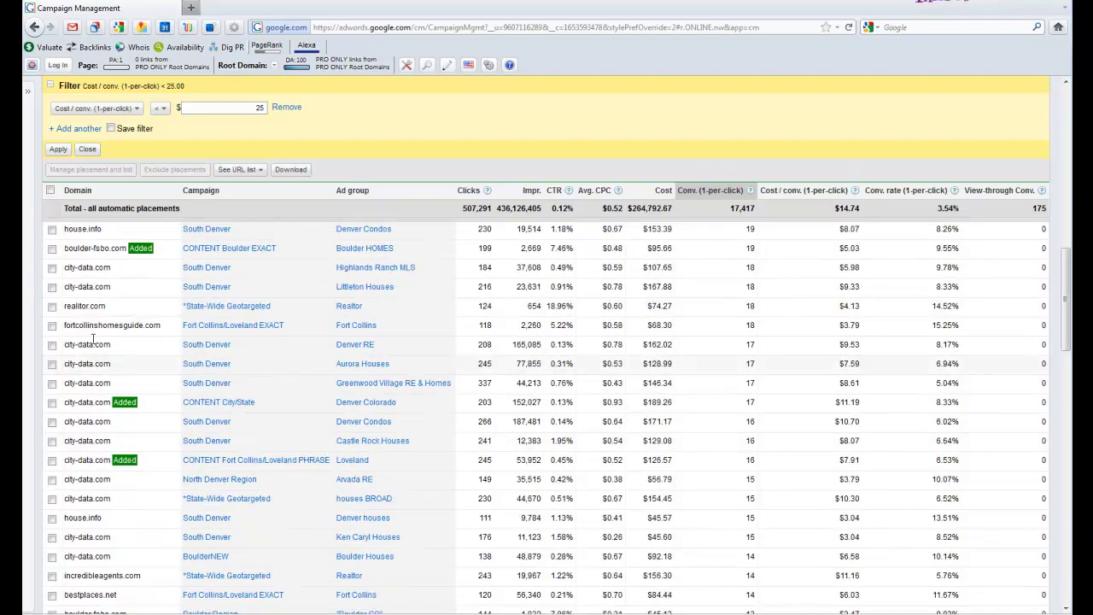
scroll(145, 453, down, 3)
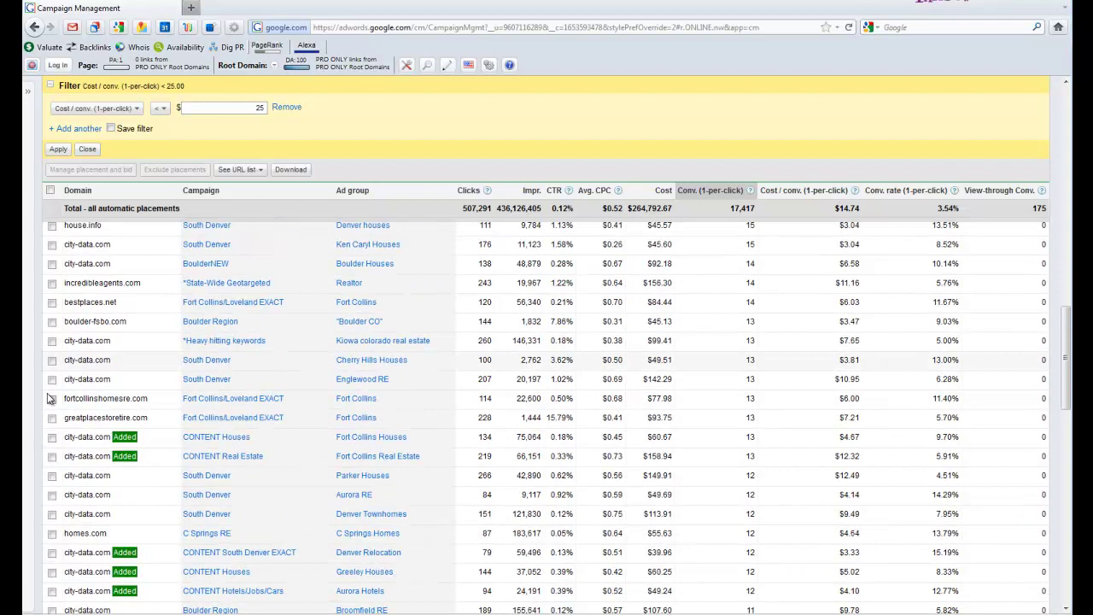
scroll(107, 500, down, 3)
scroll(106, 499, down, 1)
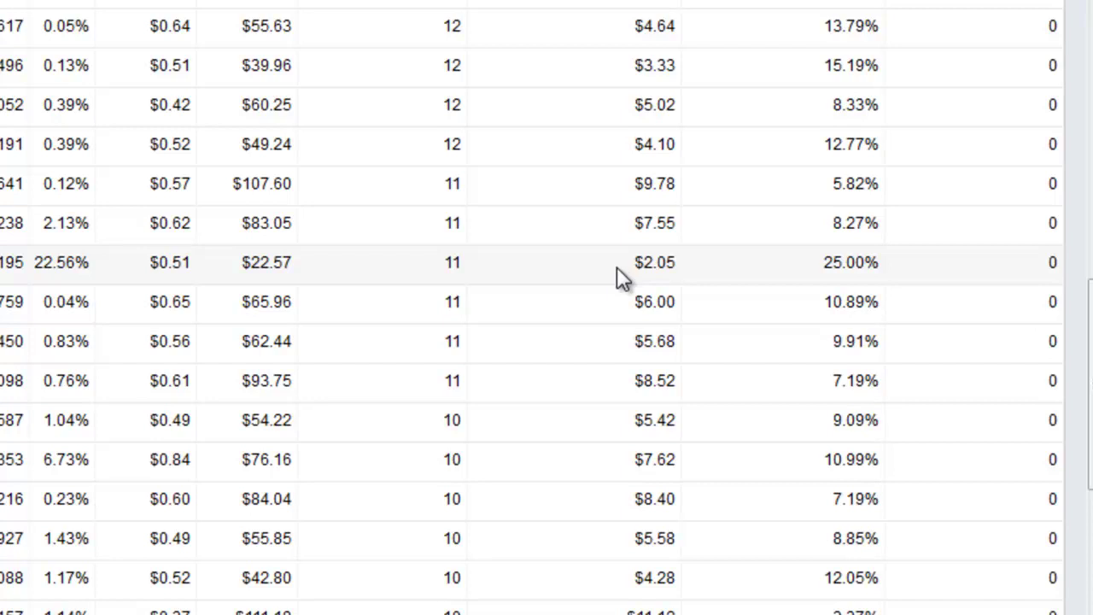
scroll(617, 267, up, 5)
scroll(617, 266, up, 3)
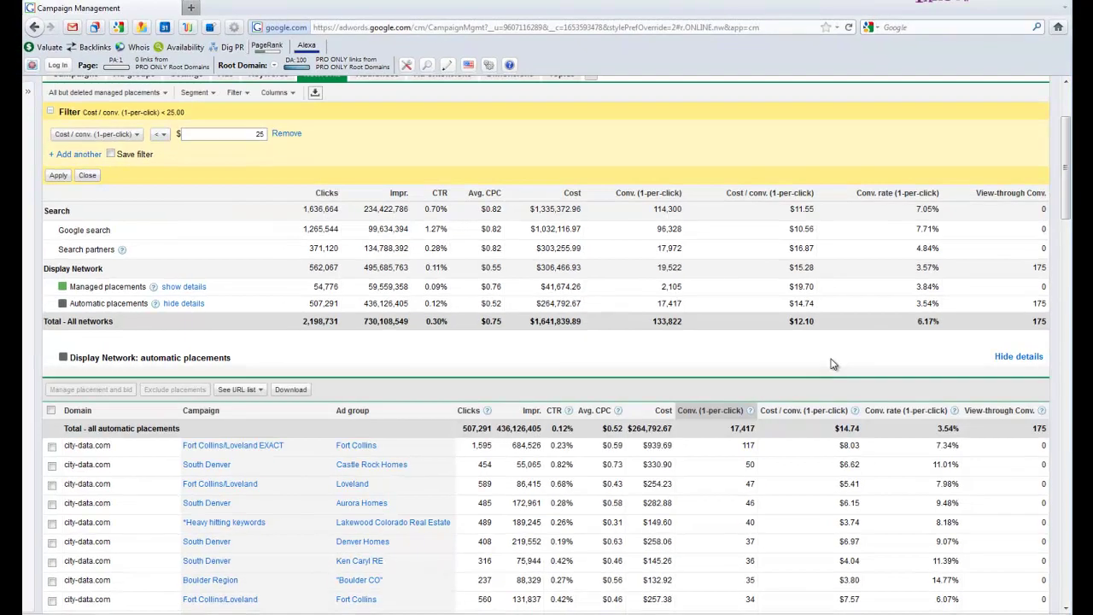
Select all the filtered automatic placements with the select-all checkbox.
click(51, 412)
scroll(124, 432, down, 10)
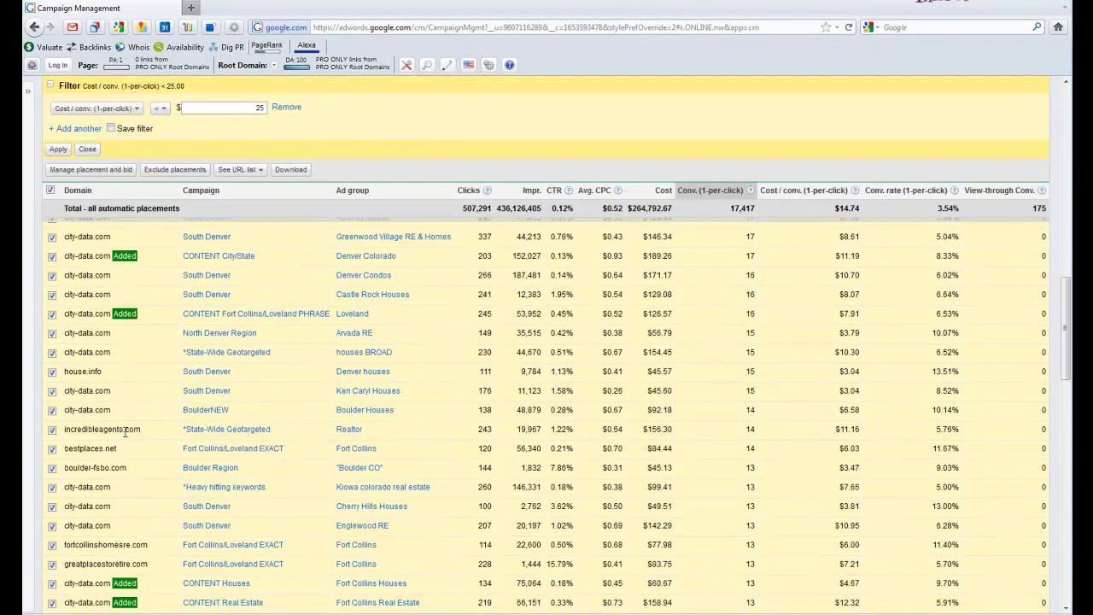
scroll(124, 432, down, 5)
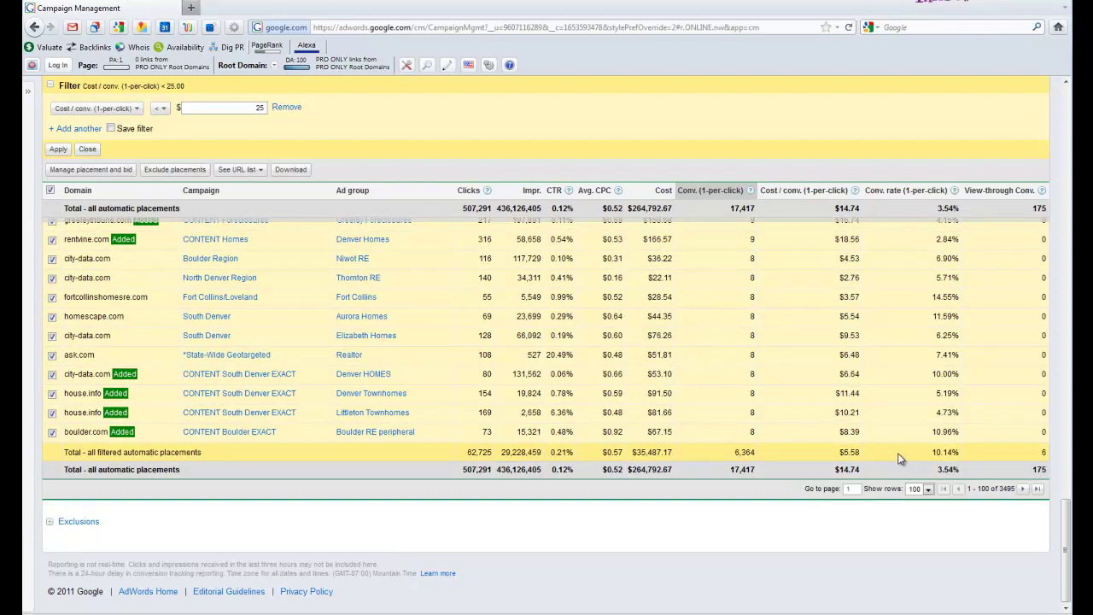
scroll(618, 394, up, 5)
scroll(617, 395, up, 5)
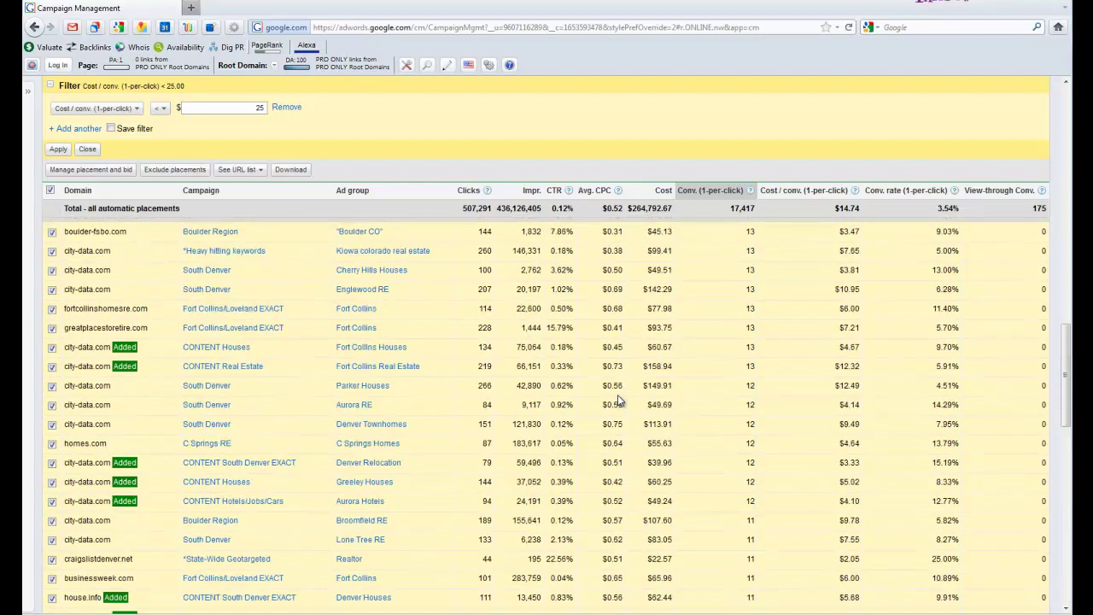
scroll(619, 401, up, 10)
scroll(619, 400, up, 5)
scroll(350, 416, down, 1)
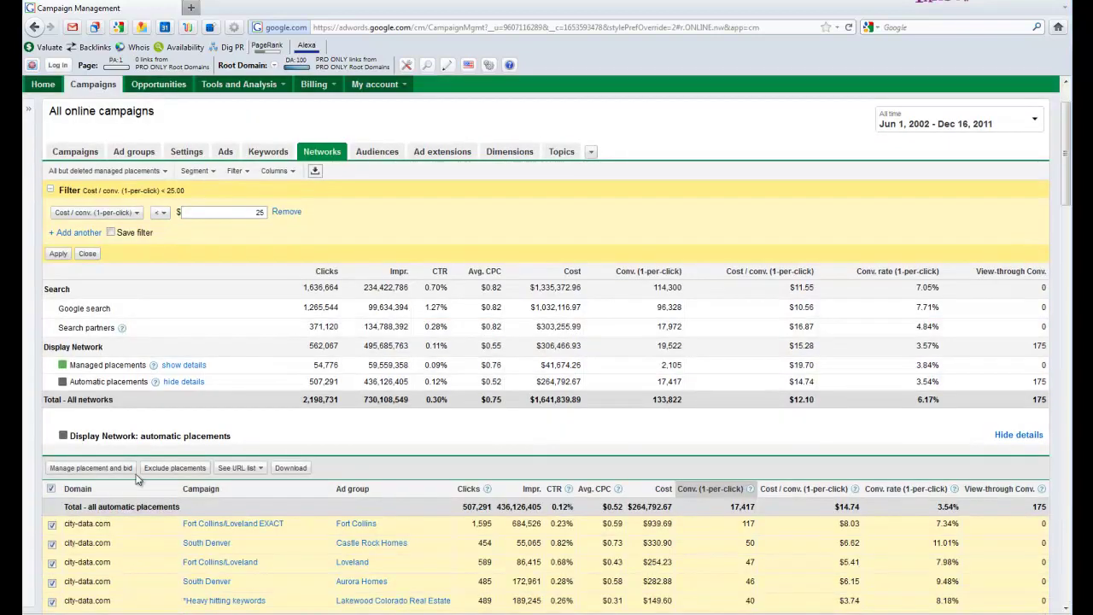
Stage the checked placements under 'Manage placement and bid', leaving every specific bid blank.
click(91, 468)
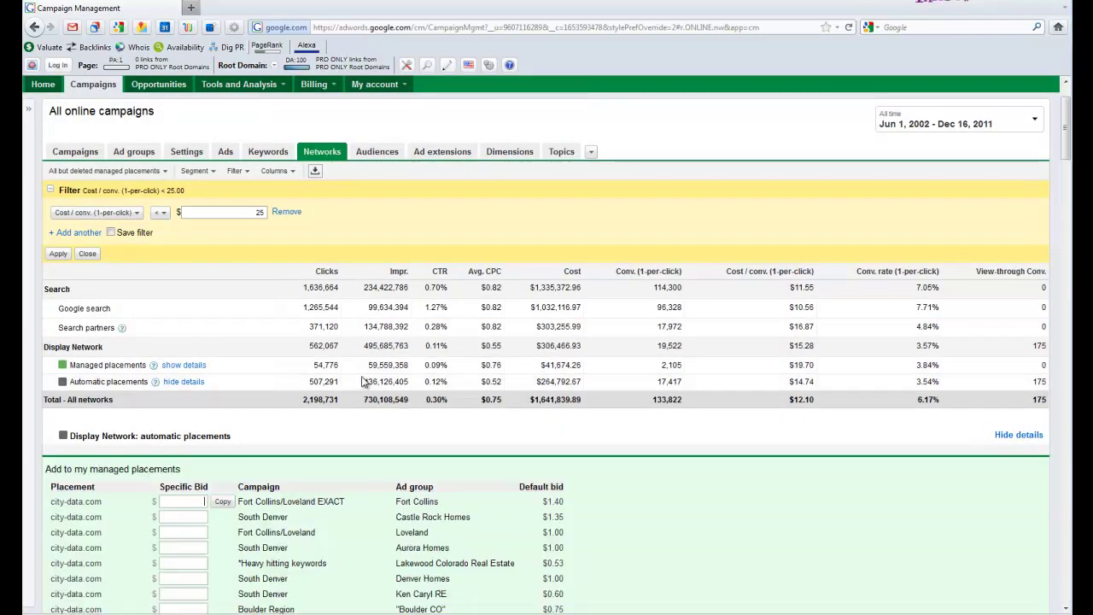
scroll(361, 381, down, 2)
scroll(361, 382, down, 1)
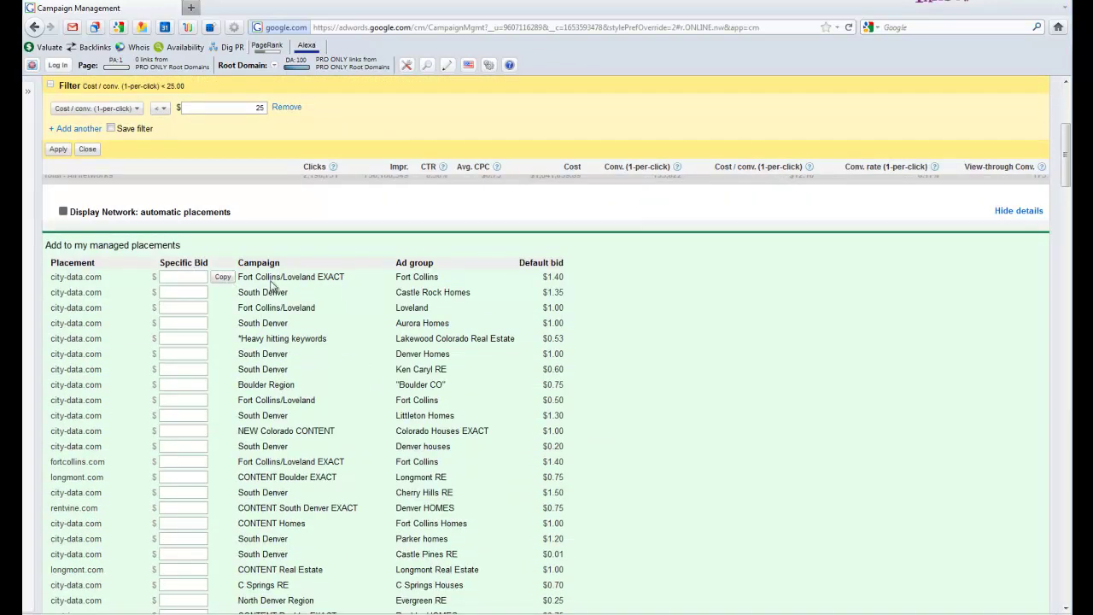
click(166, 278)
text(.5)
click(175, 293)
key(BackSpace)
scroll(326, 341, down, 2)
scroll(325, 341, down, 10)
scroll(325, 341, down, 3)
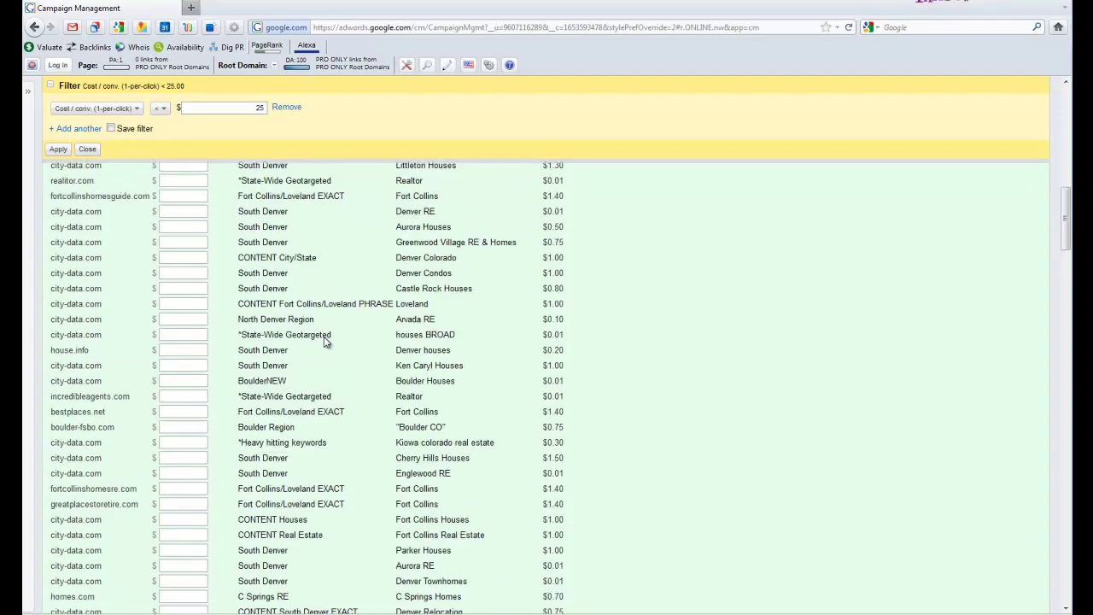
scroll(325, 341, down, 3)
scroll(325, 340, down, 2)
scroll(325, 340, down, 3)
scroll(325, 341, down, 2)
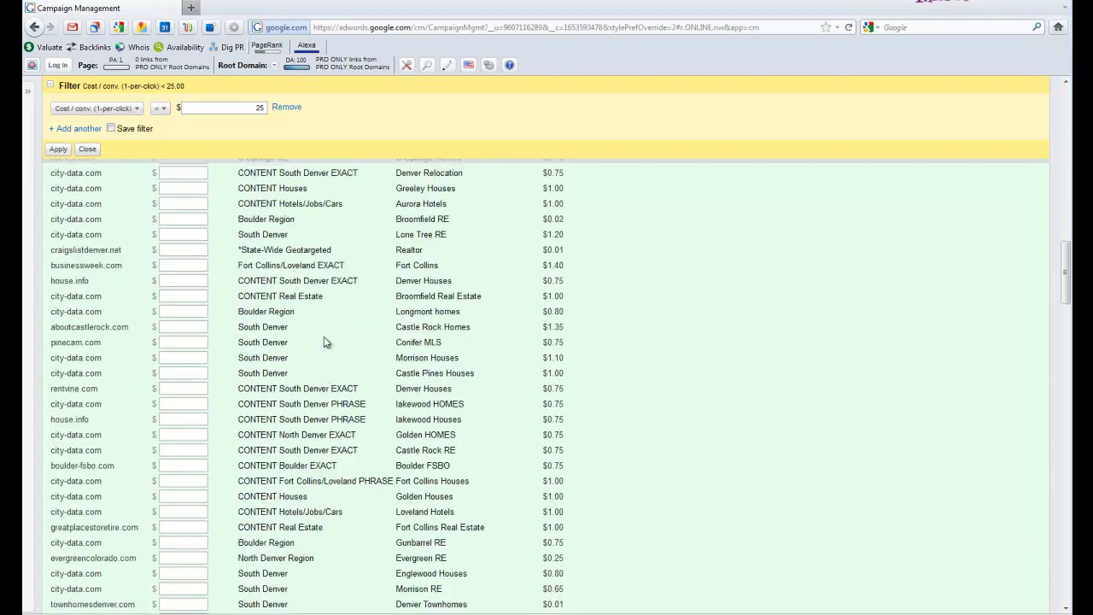
scroll(325, 341, down, 3)
scroll(325, 340, down, 3)
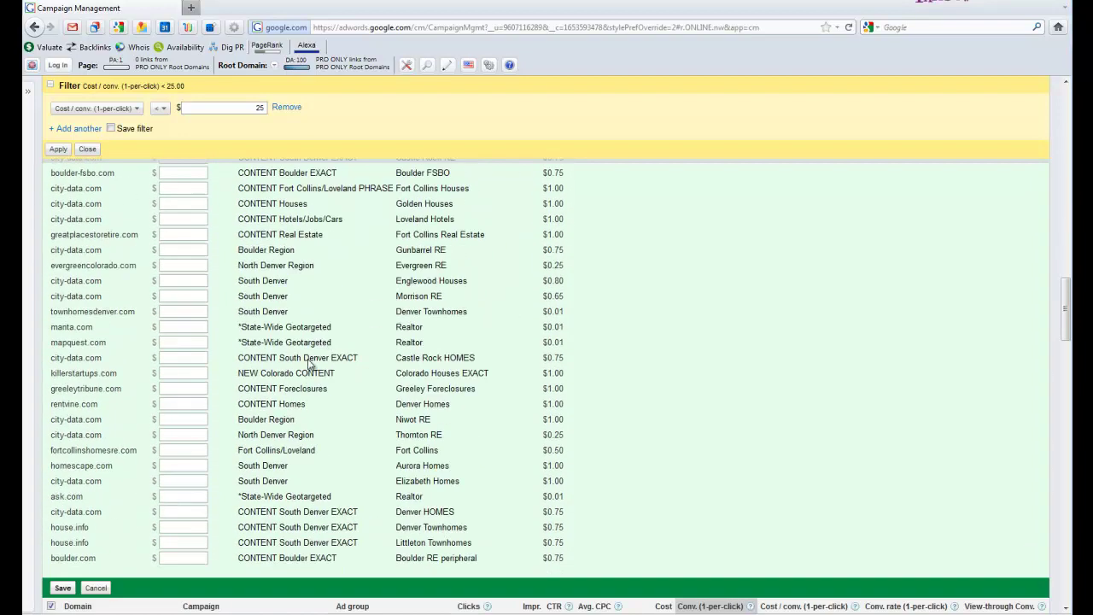
Save the first page's placements as managed placements and review the rows tagged Added.
click(64, 588)
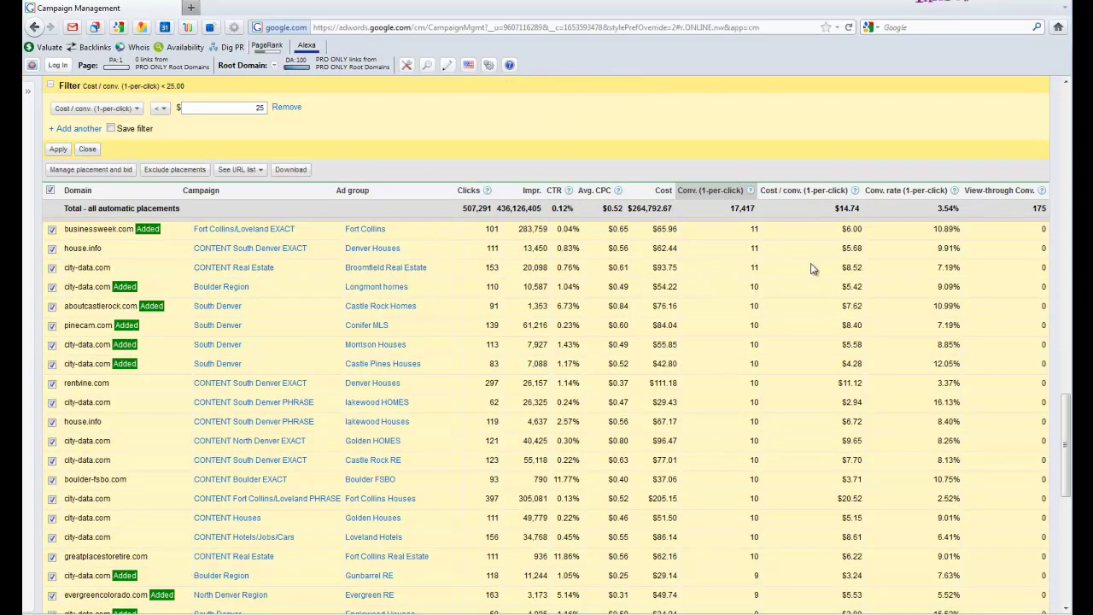
scroll(812, 269, down, 3)
scroll(811, 269, down, 3)
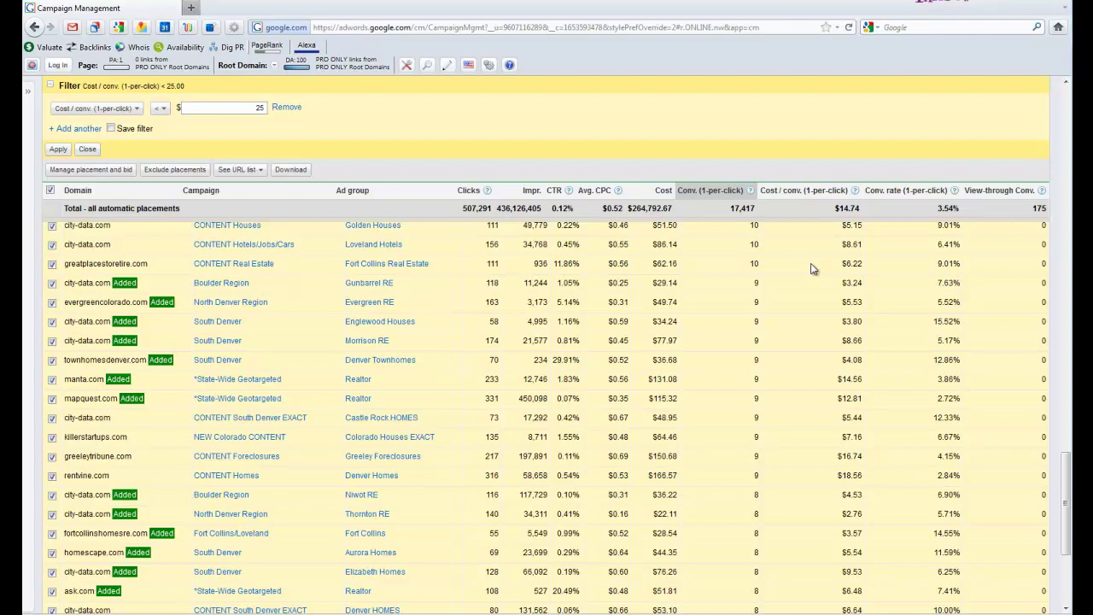
scroll(811, 269, down, 2)
scroll(811, 269, down, 2)
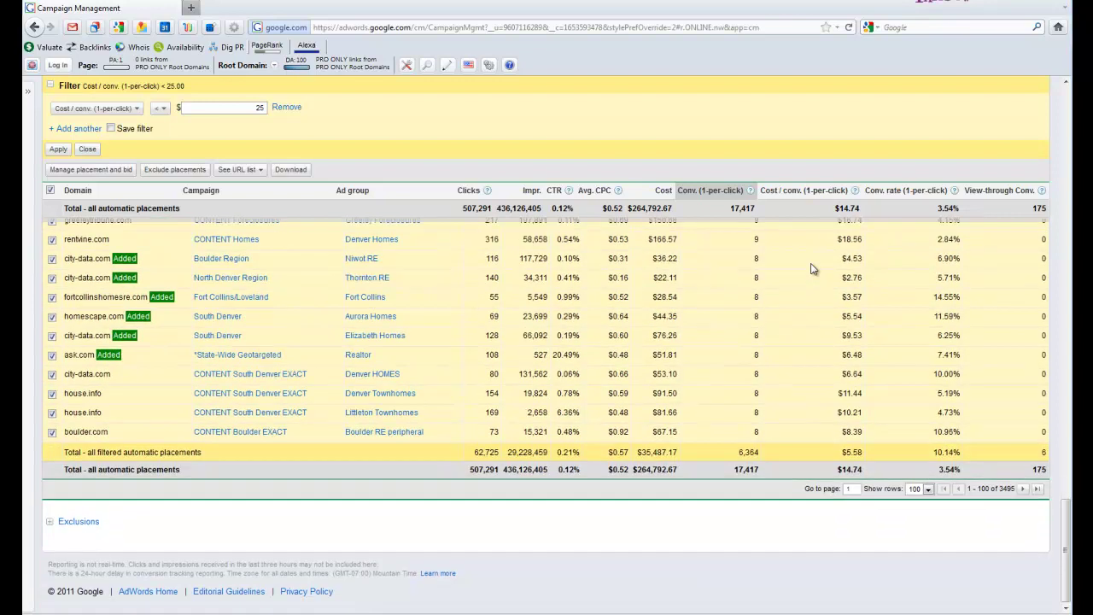
scroll(811, 269, up, 5)
scroll(812, 269, up, 5)
scroll(811, 269, up, 3)
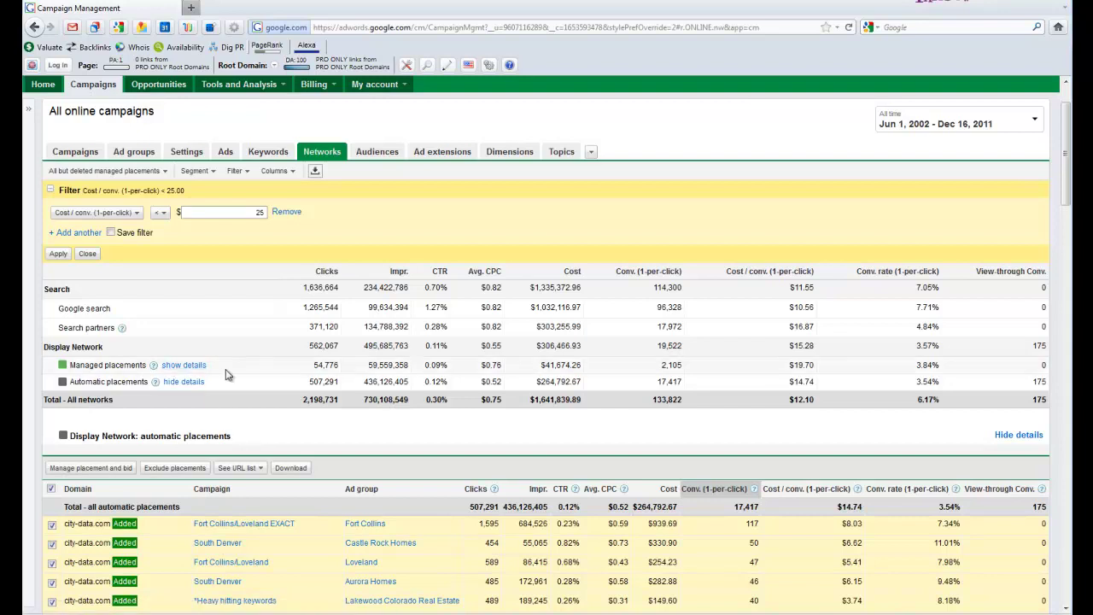
scroll(406, 394, down, 5)
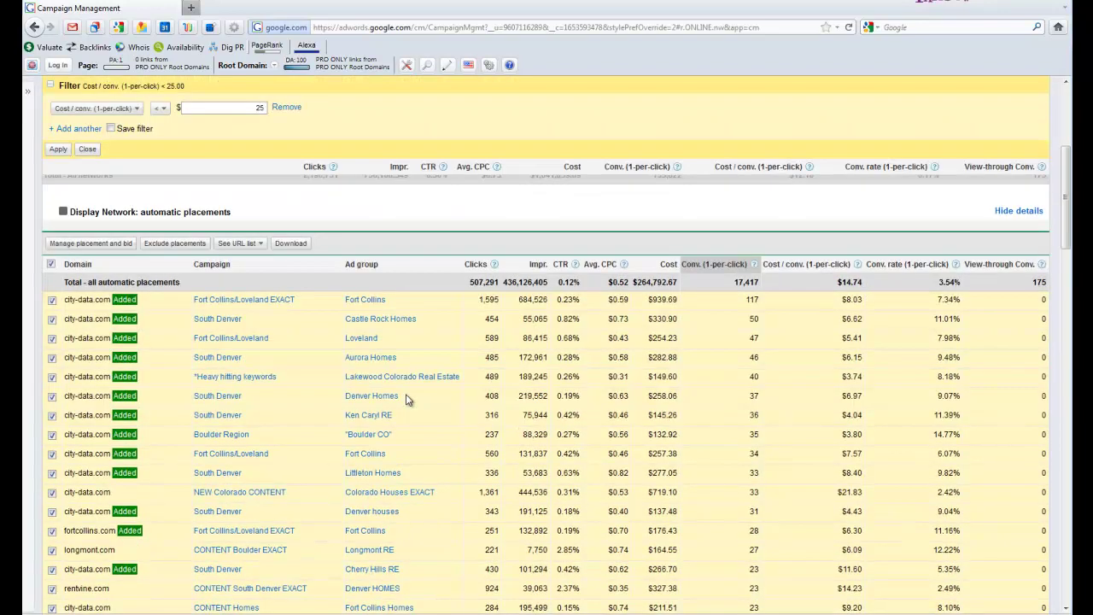
scroll(405, 394, down, 5)
scroll(405, 393, down, 5)
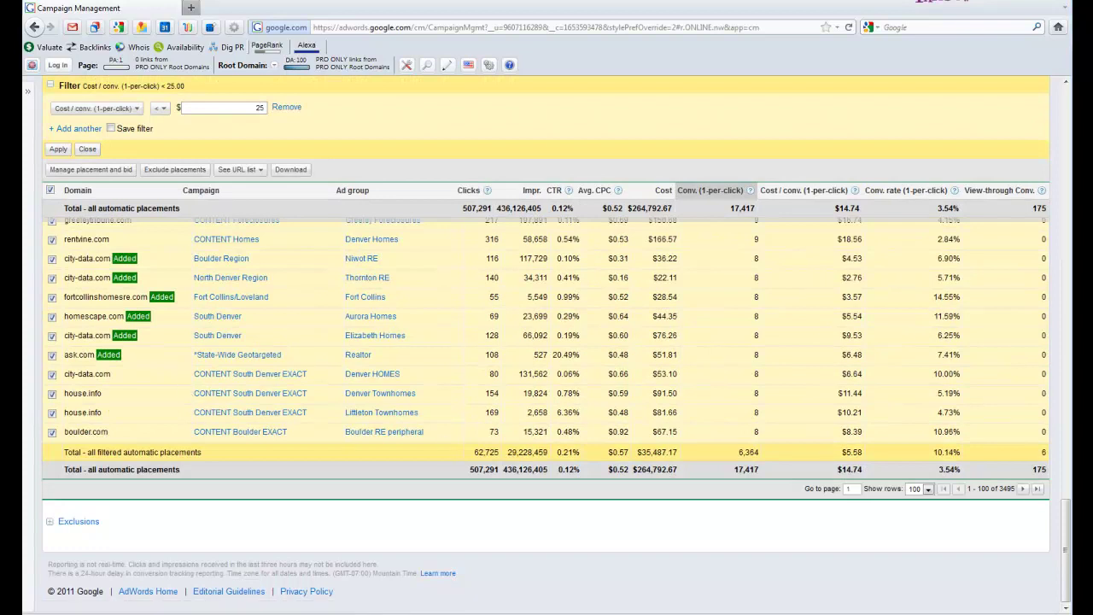
Move to the second page of filtered placements, rows 101–200.
click(1024, 488)
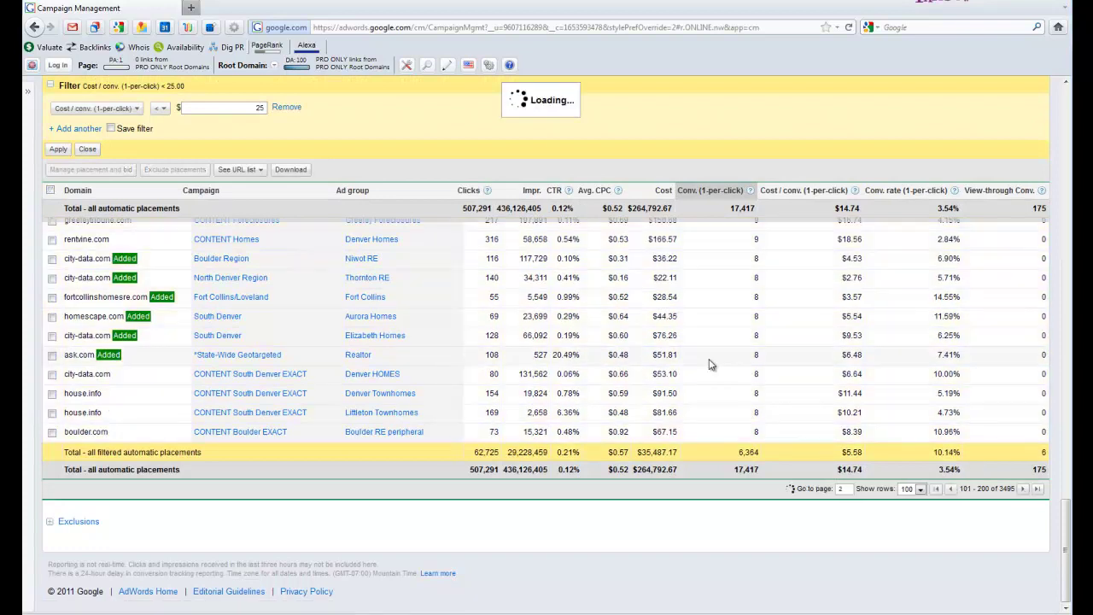
scroll(709, 365, up, 10)
scroll(708, 365, down, 5)
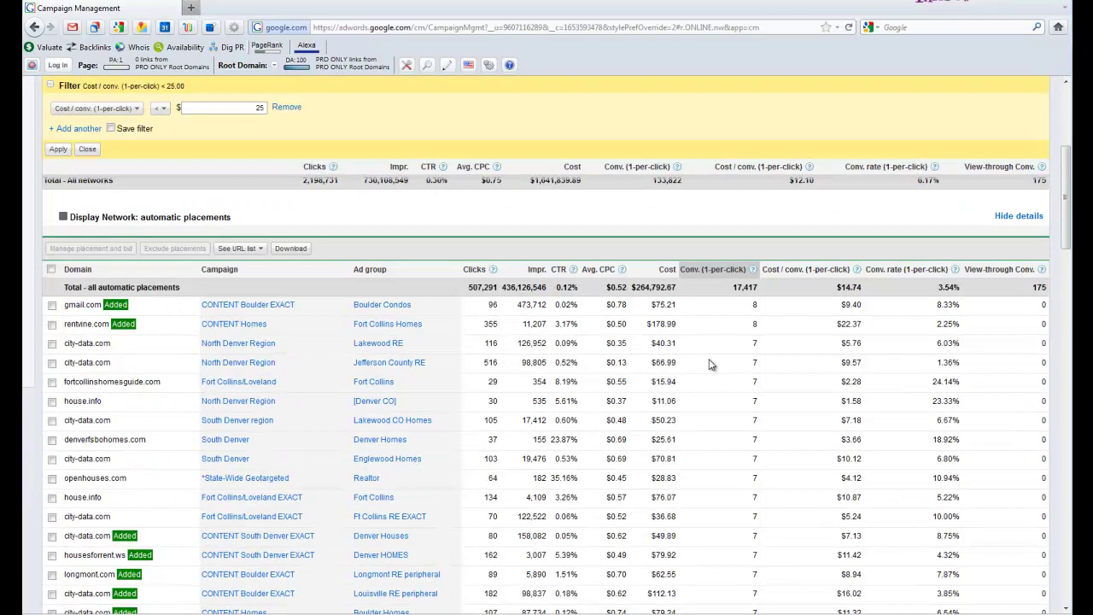
scroll(709, 364, down, 5)
scroll(709, 364, down, 5)
scroll(709, 365, up, 3)
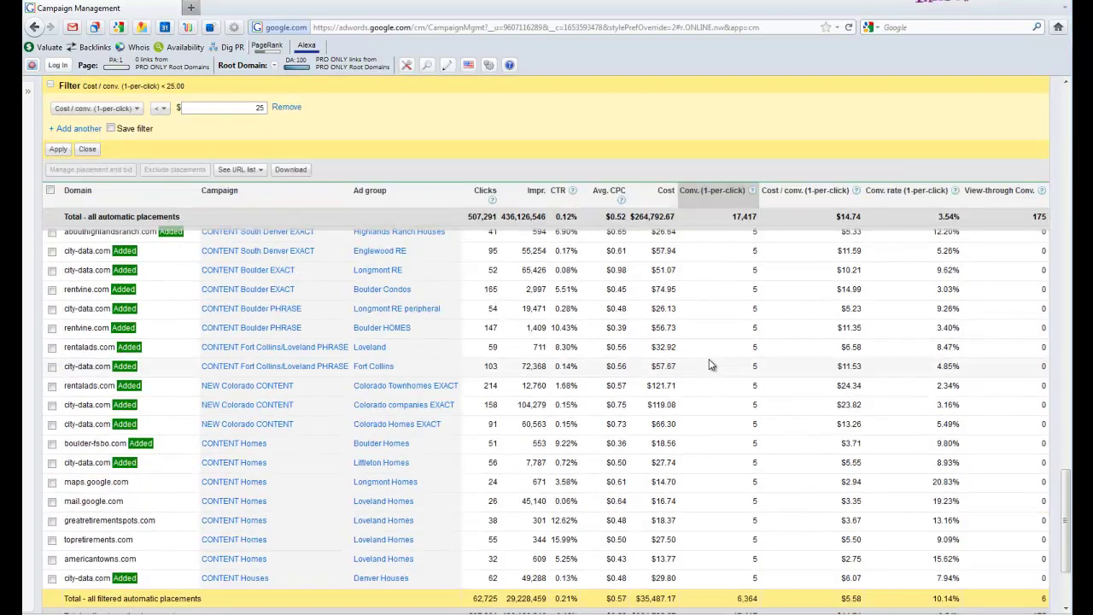
scroll(709, 364, down, 3)
scroll(721, 436, up, 5)
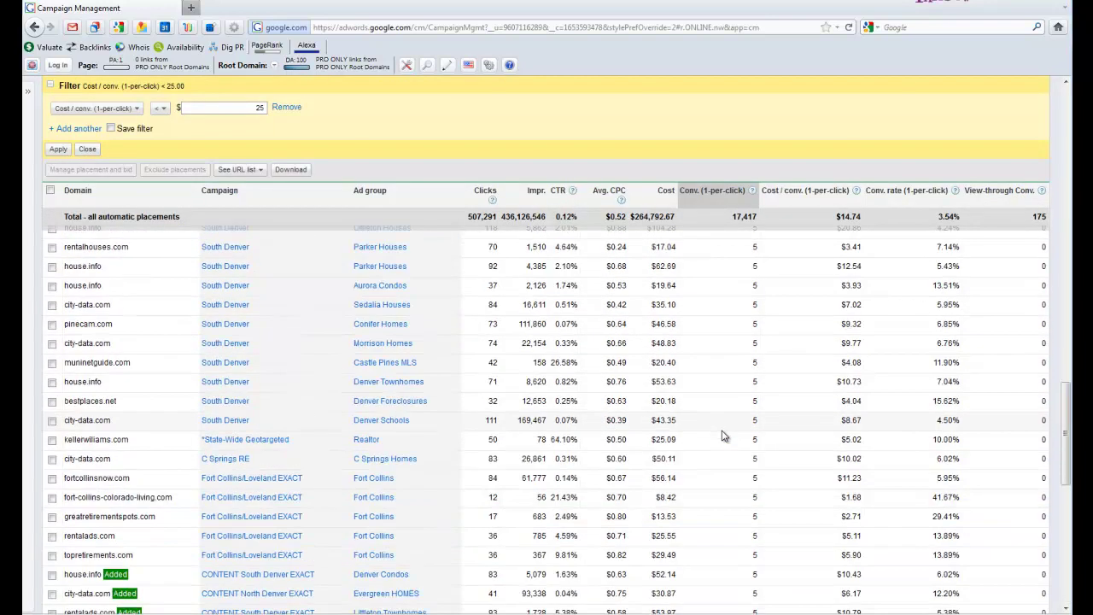
scroll(722, 437, up, 5)
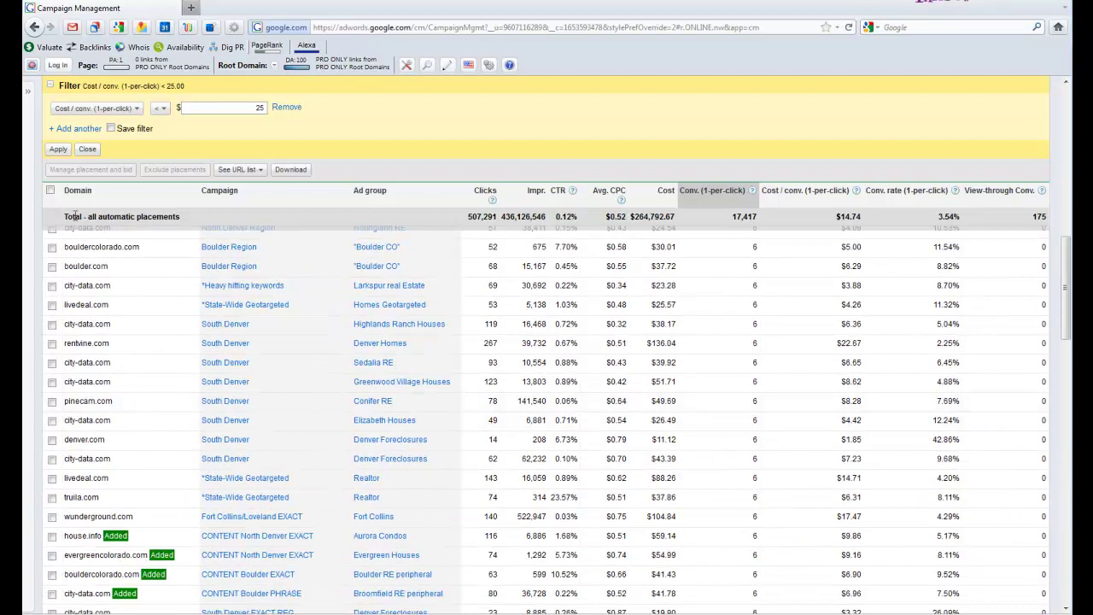
Select all placements on this page and save them as managed placements.
click(51, 190)
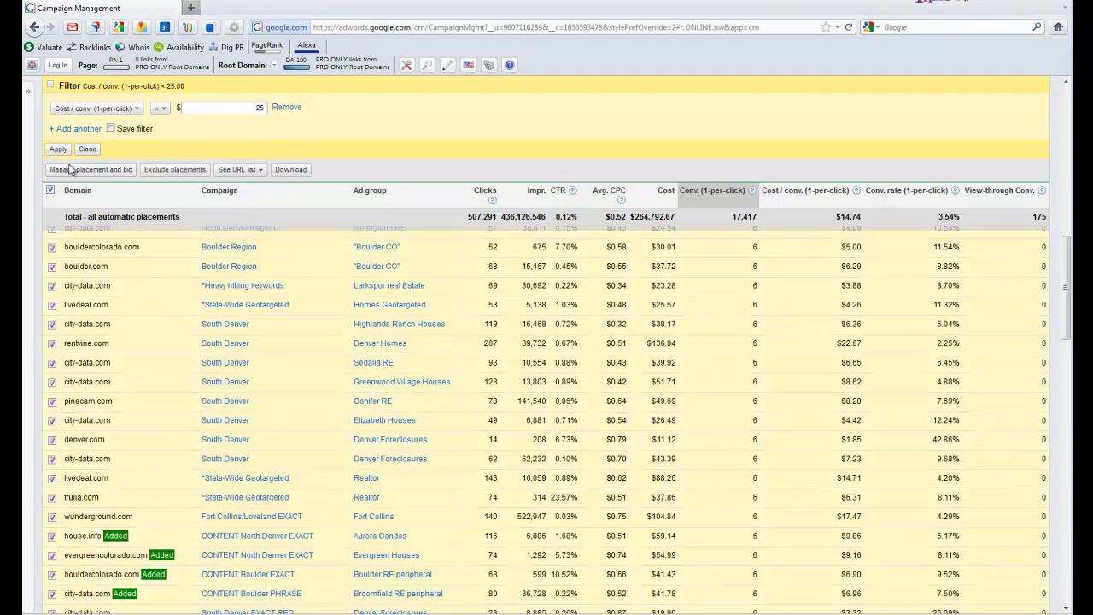
click(80, 170)
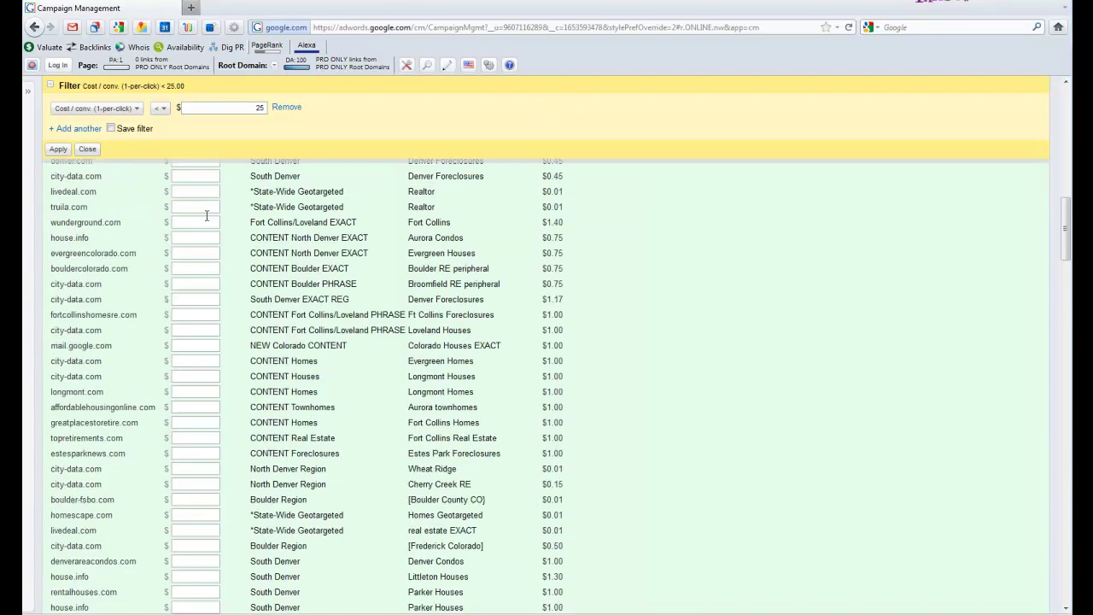
click(63, 506)
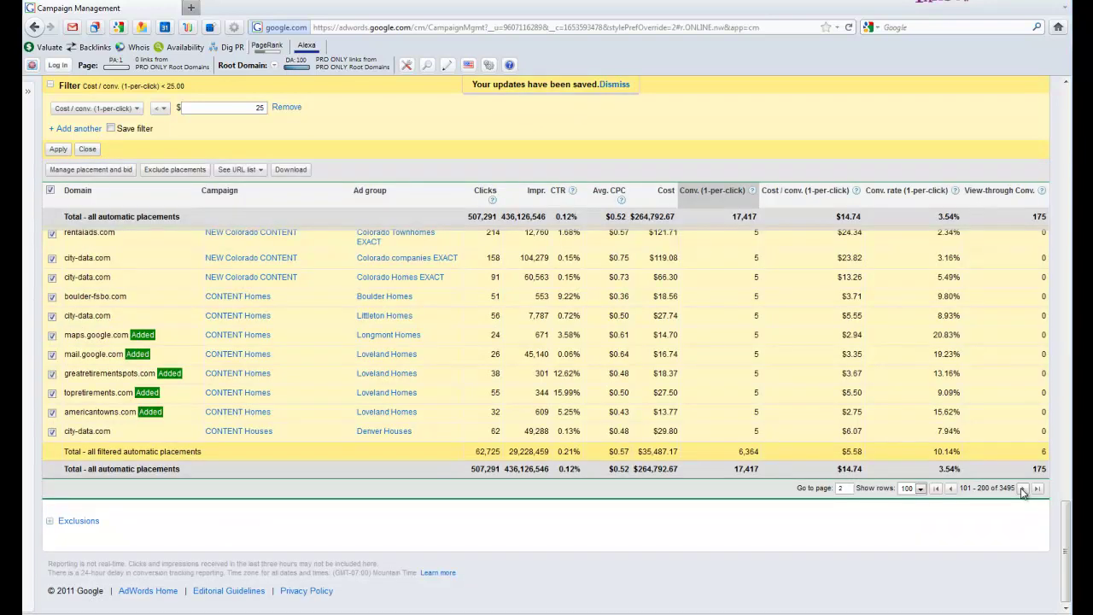
Advance the page and refresh the placements table near the Avg. CPC column.
click(1023, 489)
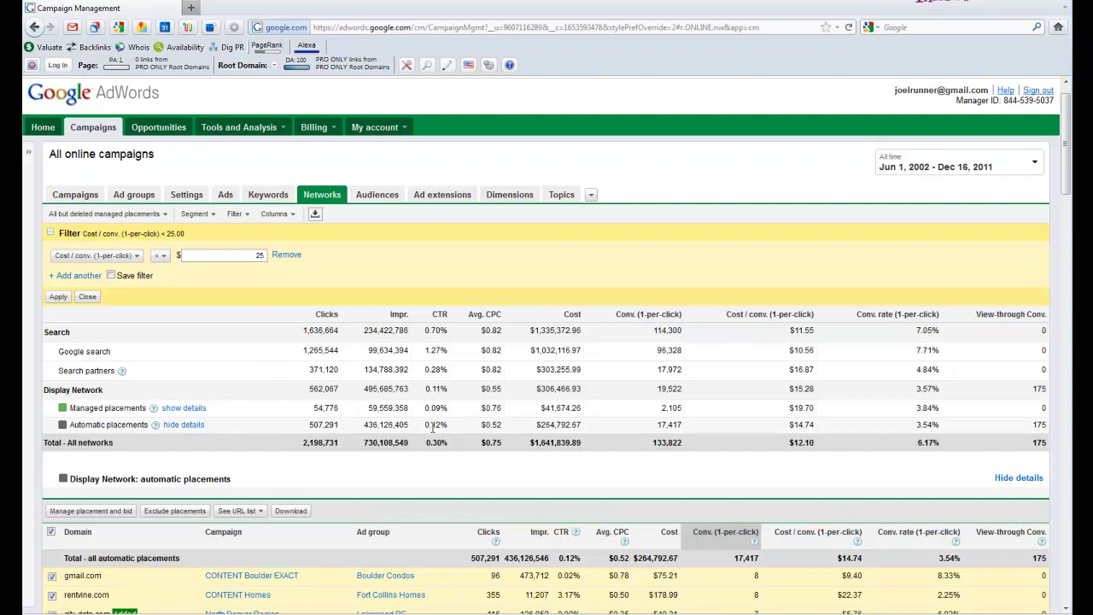
scroll(627, 466, down, 2)
click(626, 466)
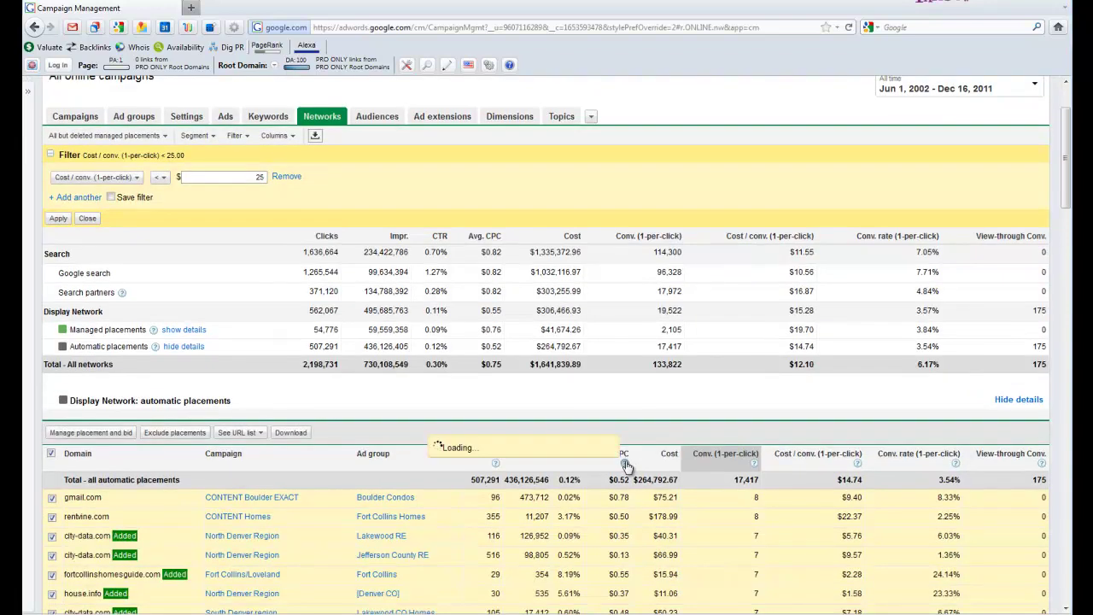